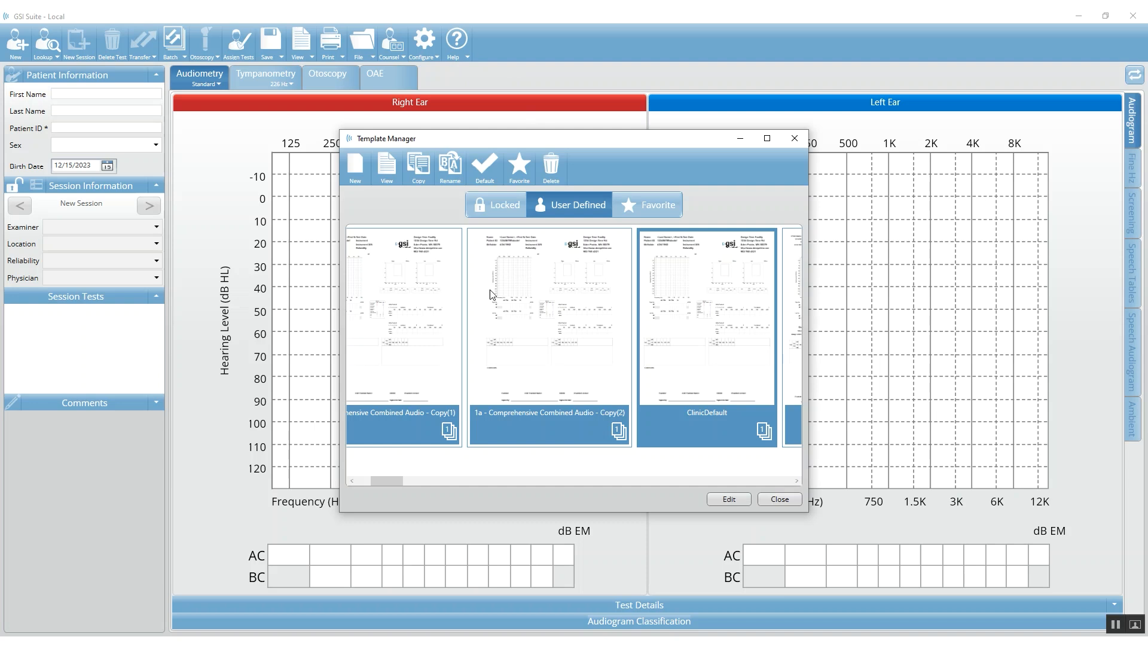
# Step: Browse the locked report templates and make a copy of 1b - Audiogram Speech Audiogram
pyautogui.click(505, 207)
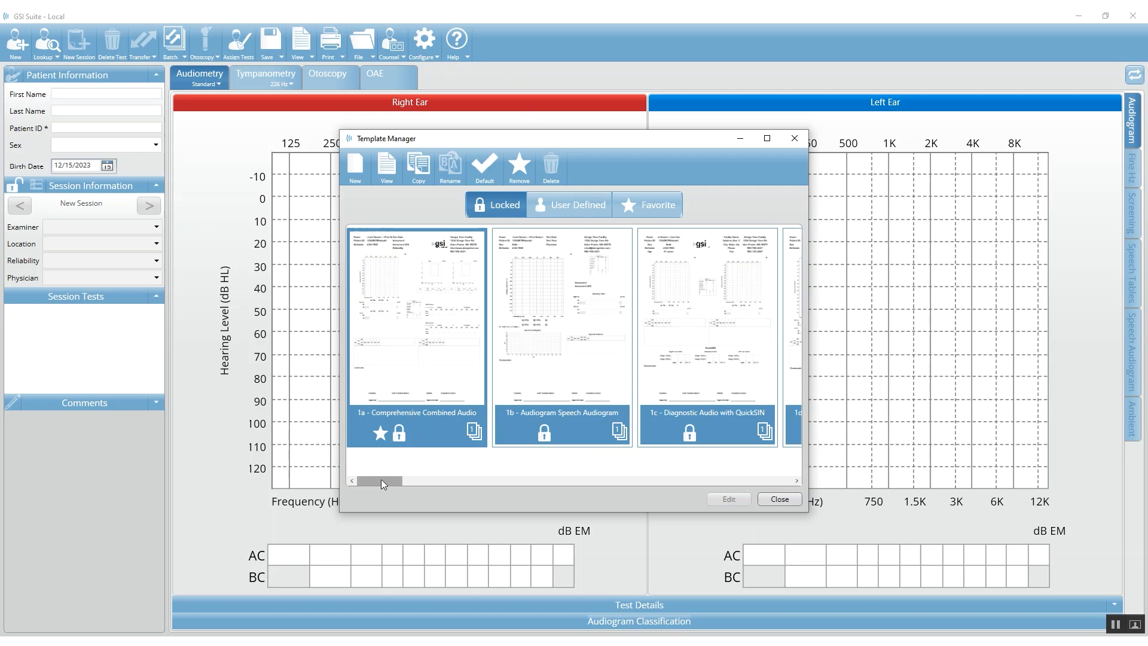
pyautogui.moveTo(381, 479); pyautogui.dragTo(382, 480)
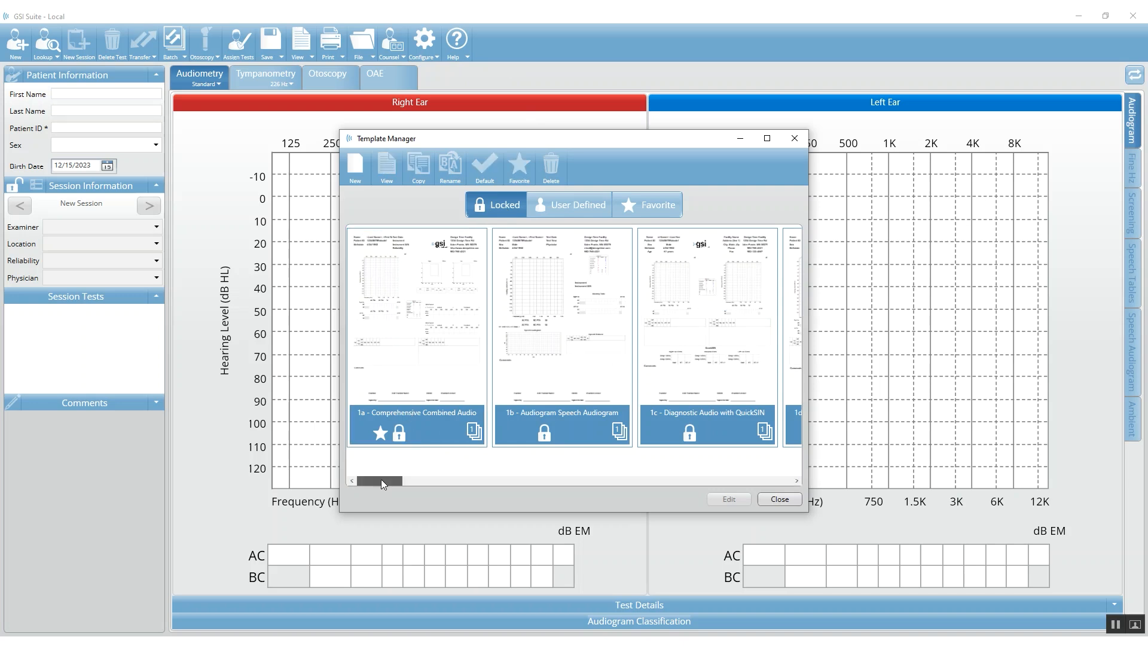
pyautogui.moveTo(382, 479); pyautogui.dragTo(664, 475)
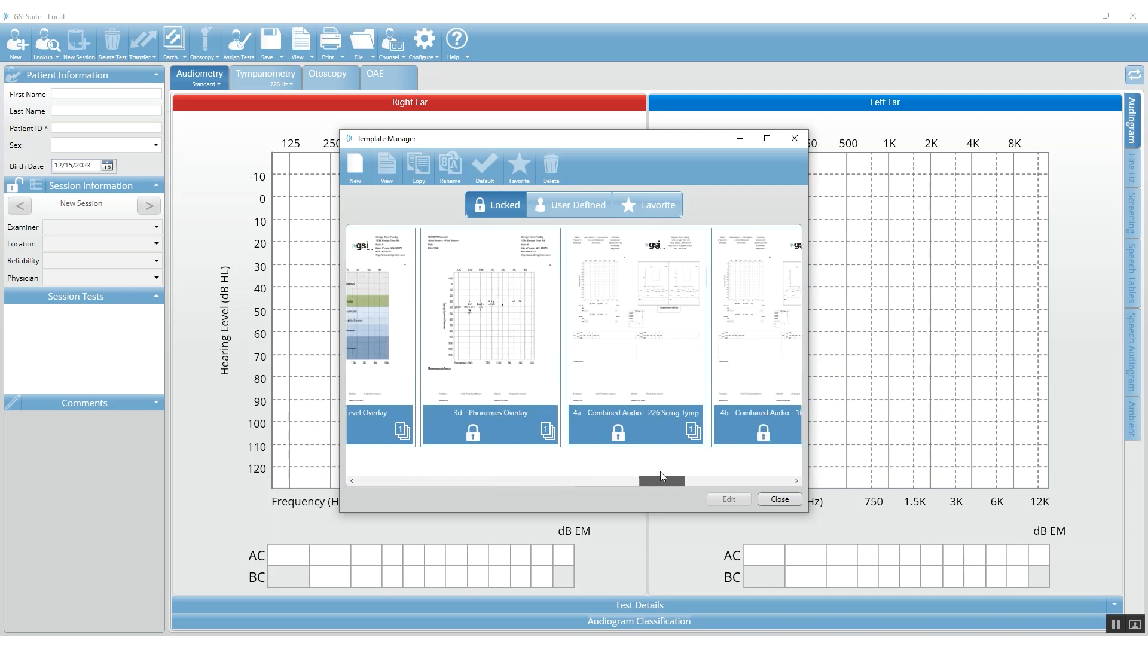
pyautogui.moveTo(662, 476); pyautogui.dragTo(353, 436)
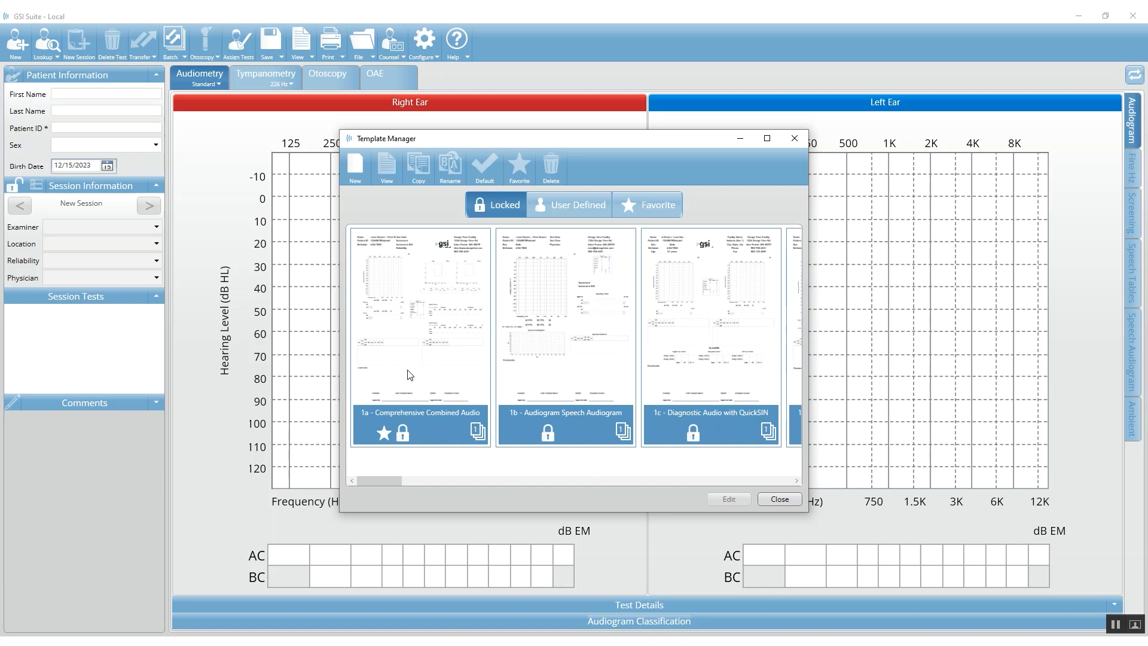
pyautogui.click(544, 375)
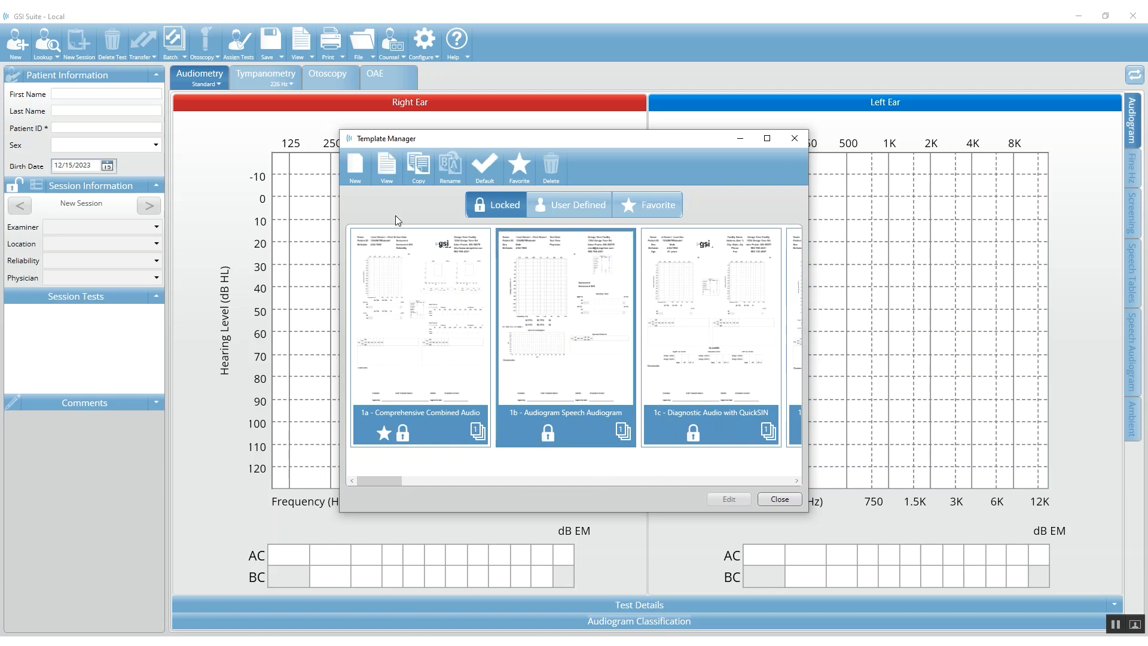
pyautogui.click(420, 161)
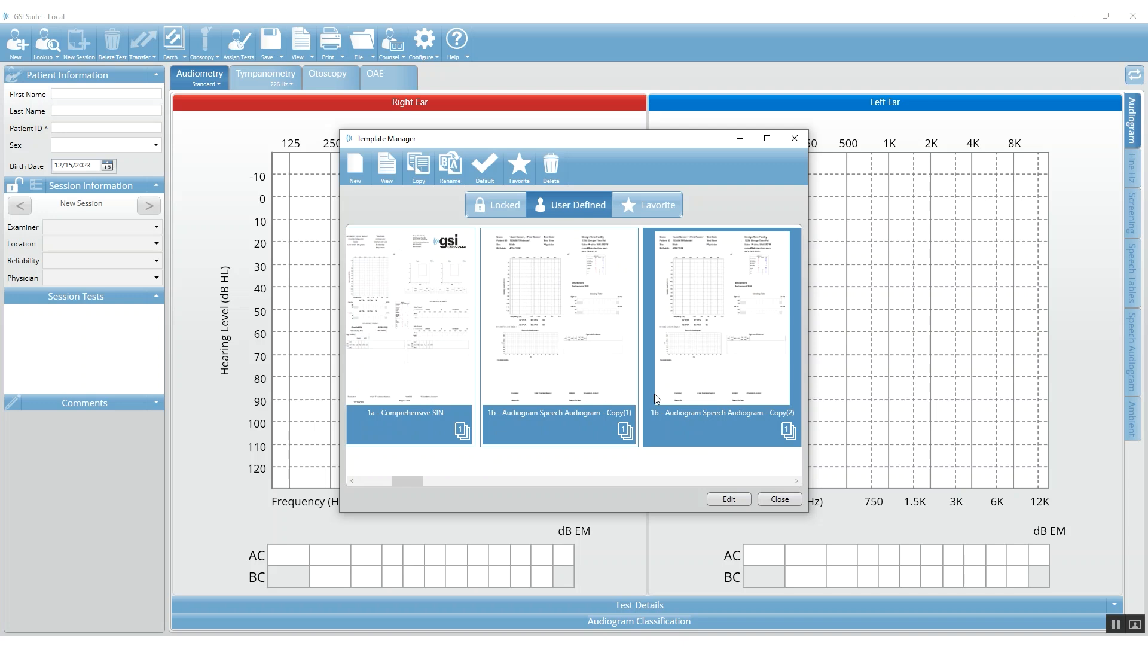
# Step: Rename the copied user-defined template as standard and open it in a maximized template editor
pyautogui.click(449, 174)
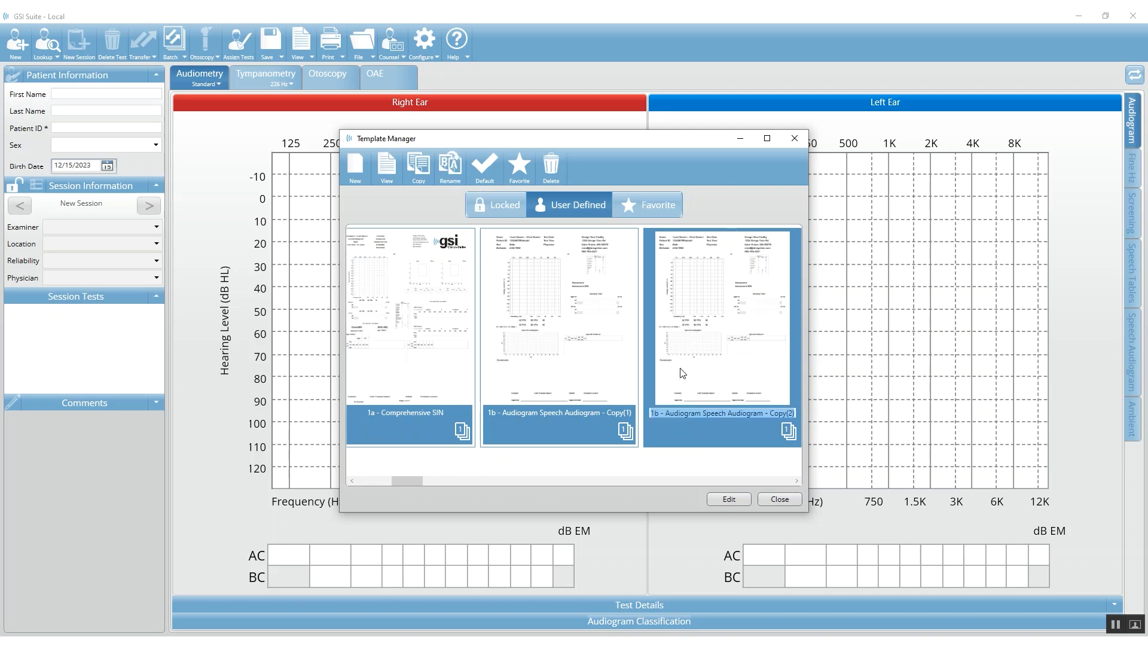
pyautogui.write('syandard')
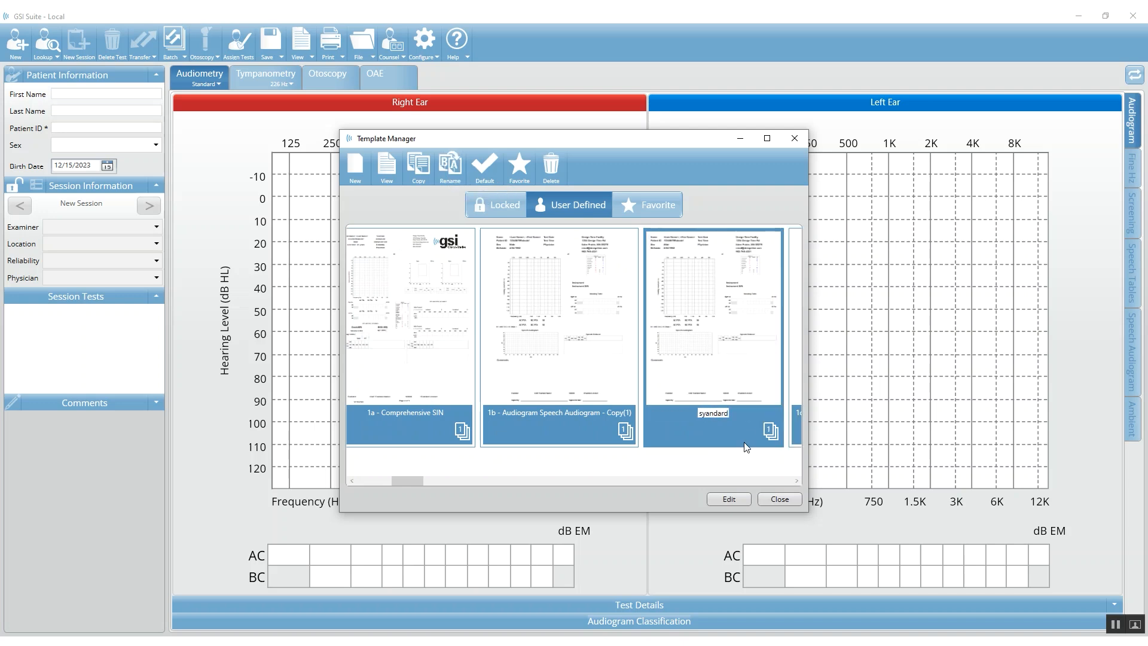
pyautogui.press('BackSpace')
pyautogui.write('t')
pyautogui.click(724, 498)
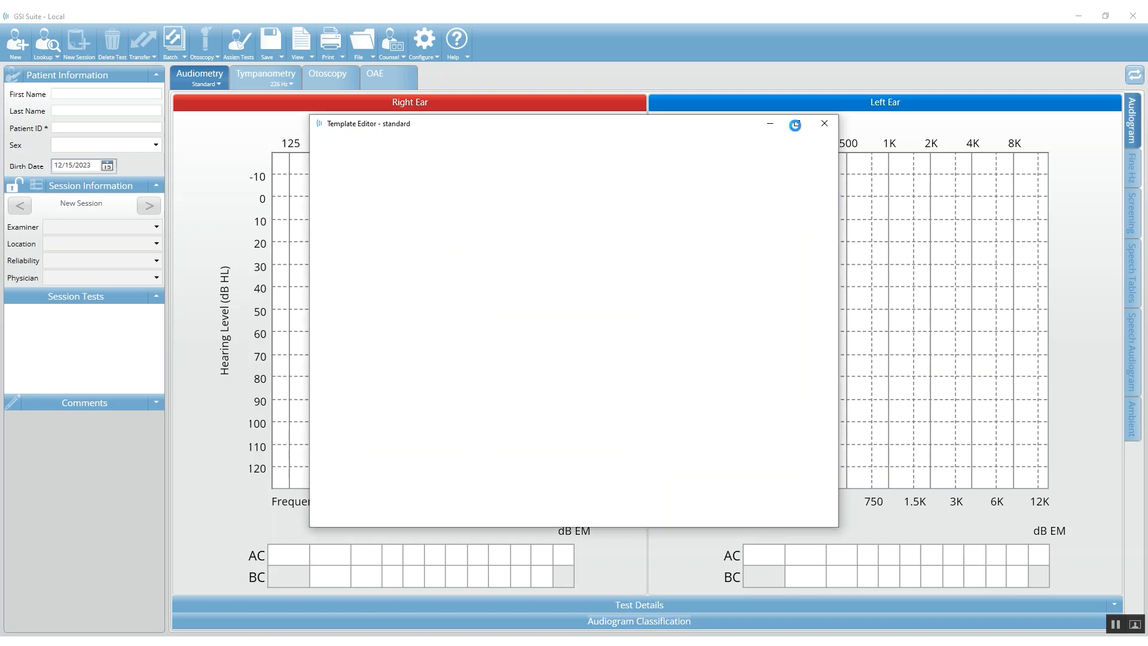
pyautogui.click(797, 124)
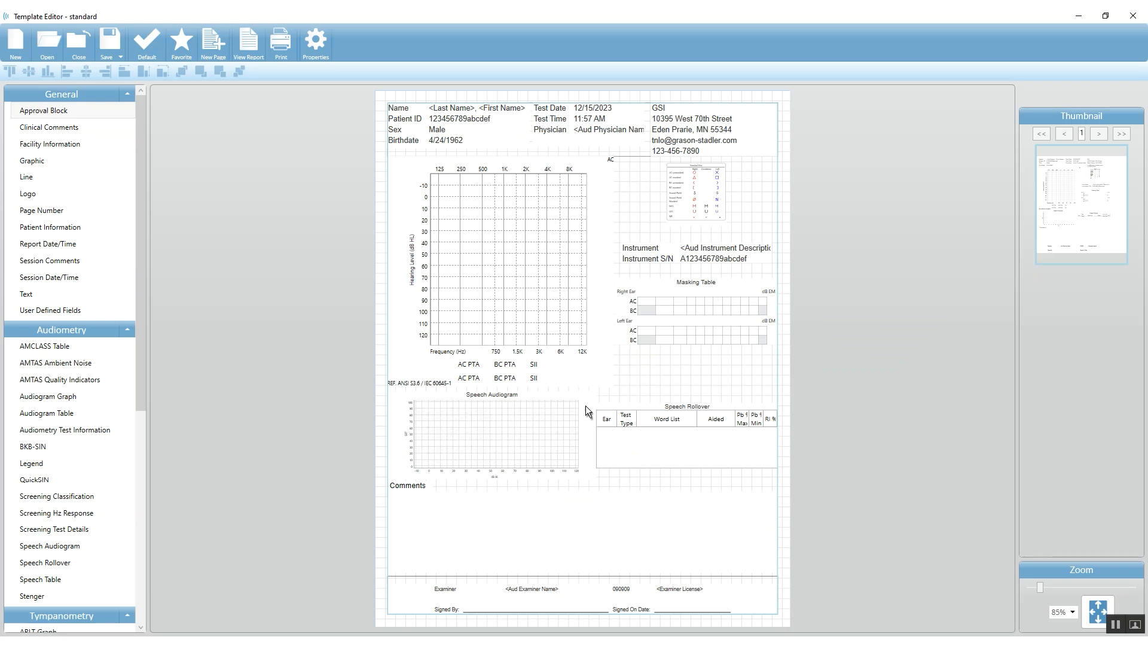
# Step: Review the properties of the audiogram graph on the template page, including its ear, option and overlay settings, and accept them
pyautogui.click(534, 245)
pyautogui.rightClick(533, 245)
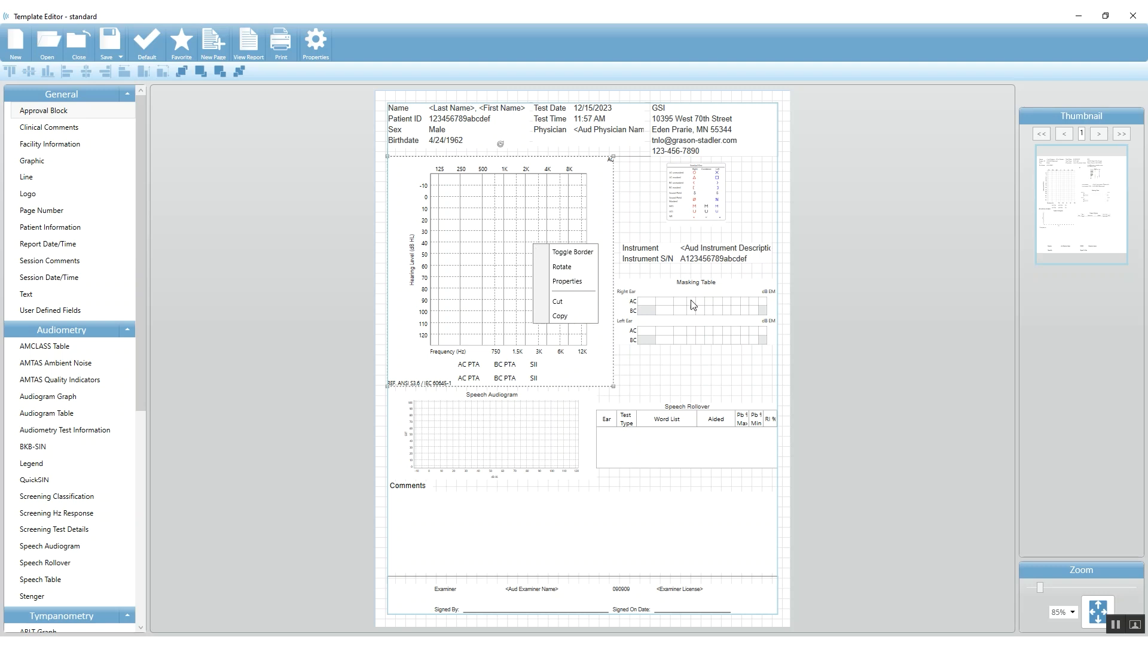
pyautogui.click(690, 314)
pyautogui.click(545, 433)
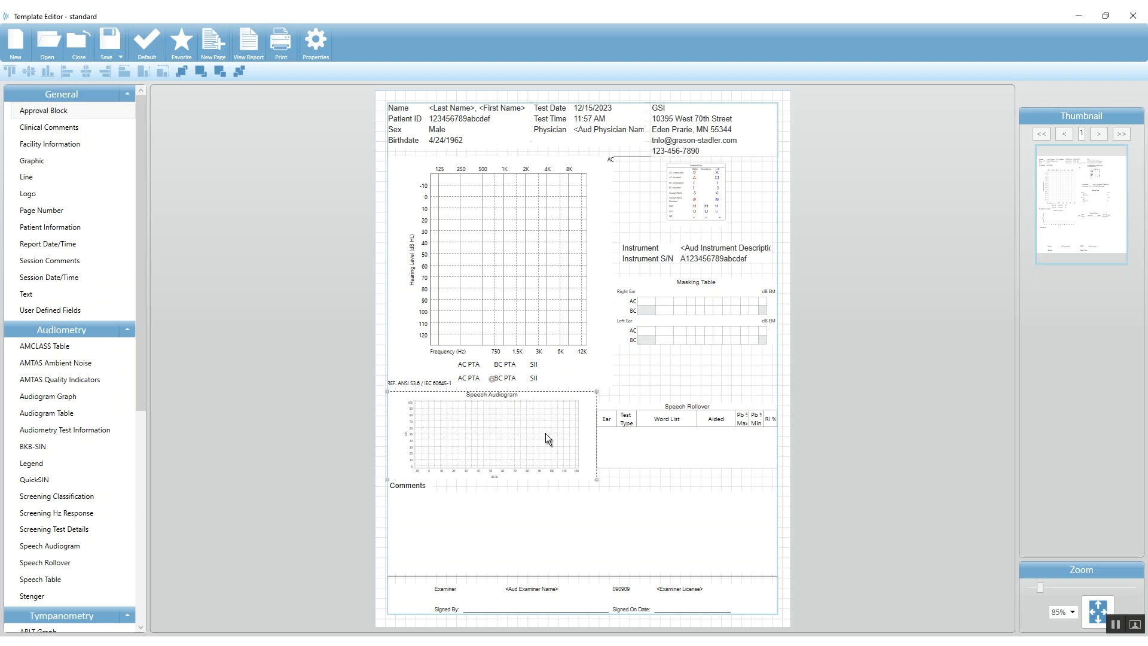
pyautogui.click(525, 252)
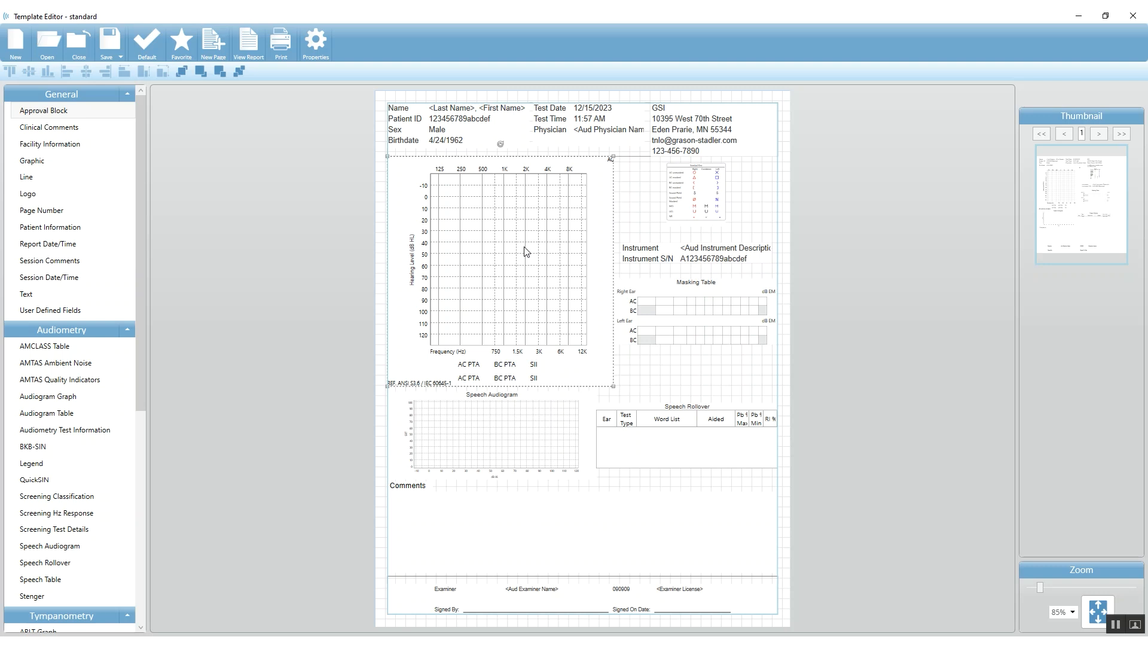
pyautogui.rightClick(525, 251)
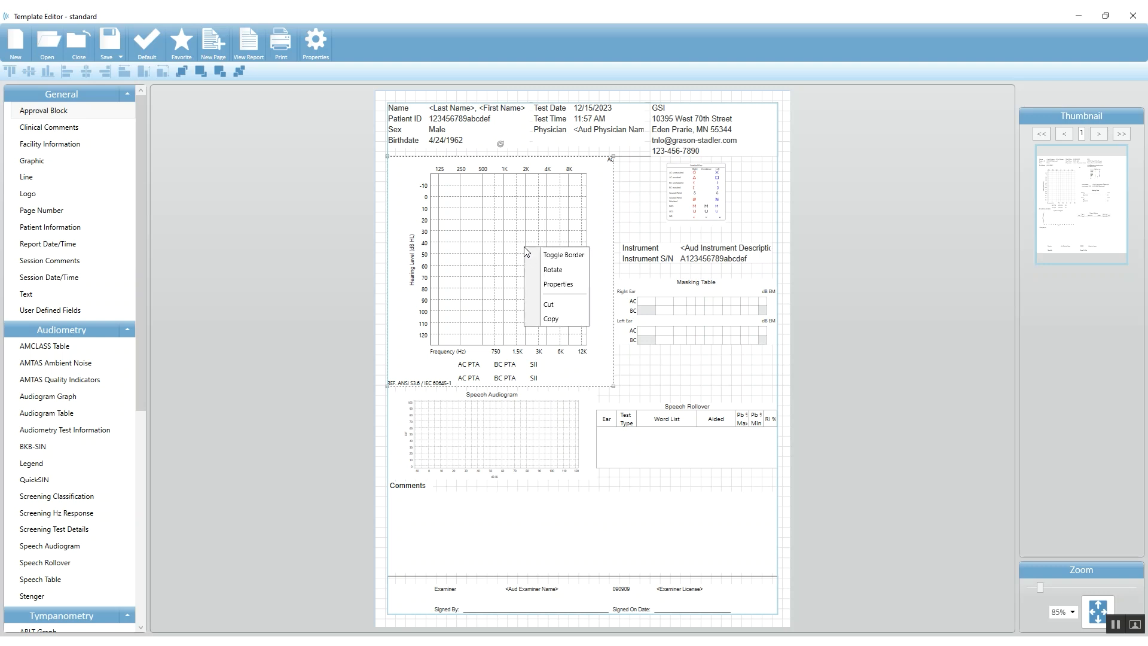
pyautogui.click(562, 285)
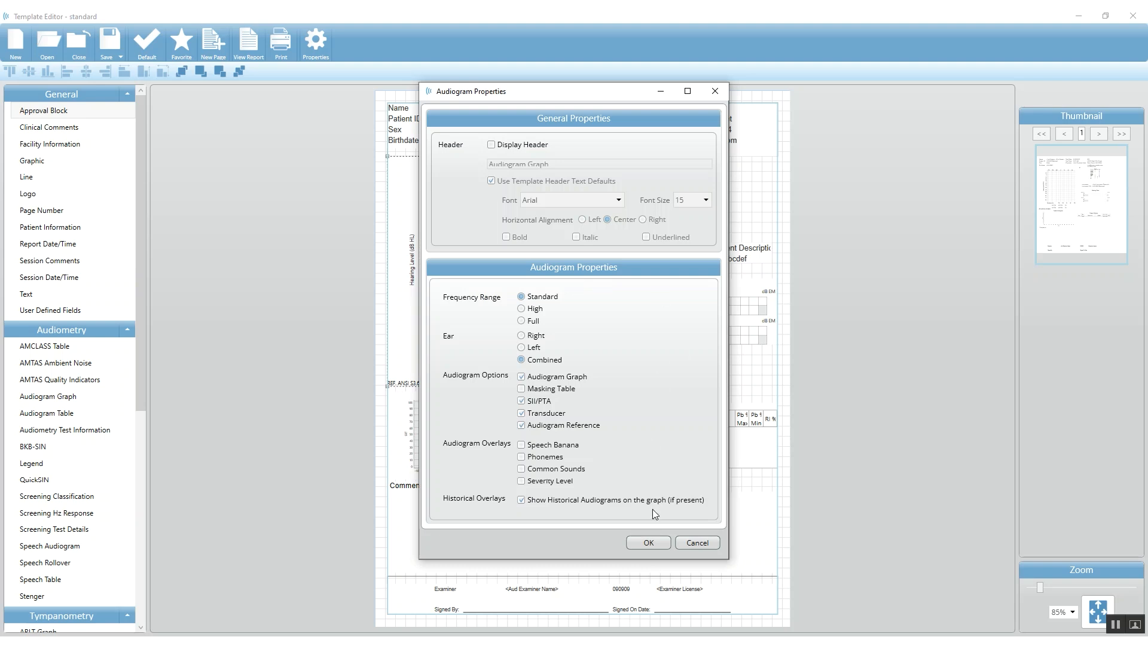
pyautogui.click(649, 542)
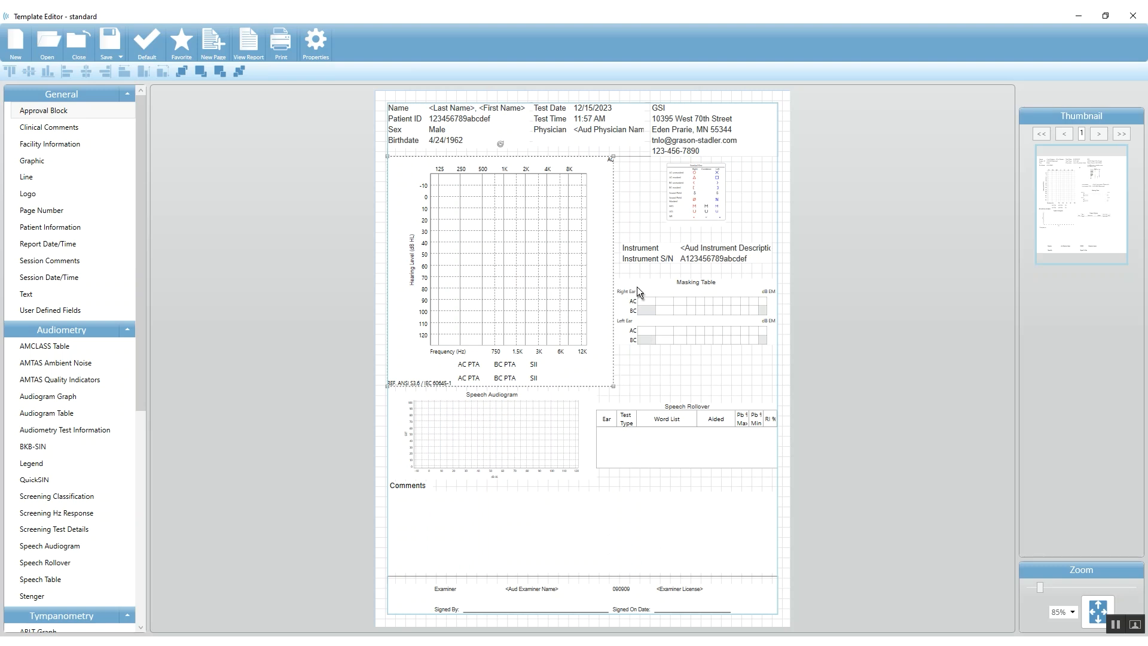
# Step: Move the audiogram graph slightly down the page towards the speech audiogram
pyautogui.click(551, 134)
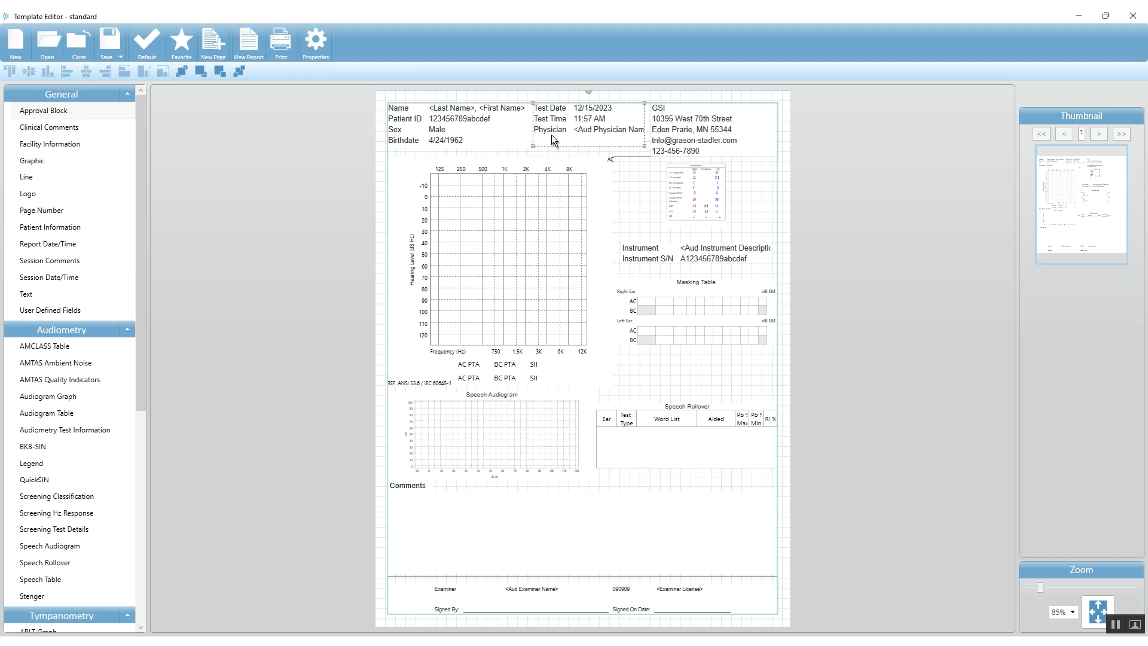
pyautogui.click(586, 586)
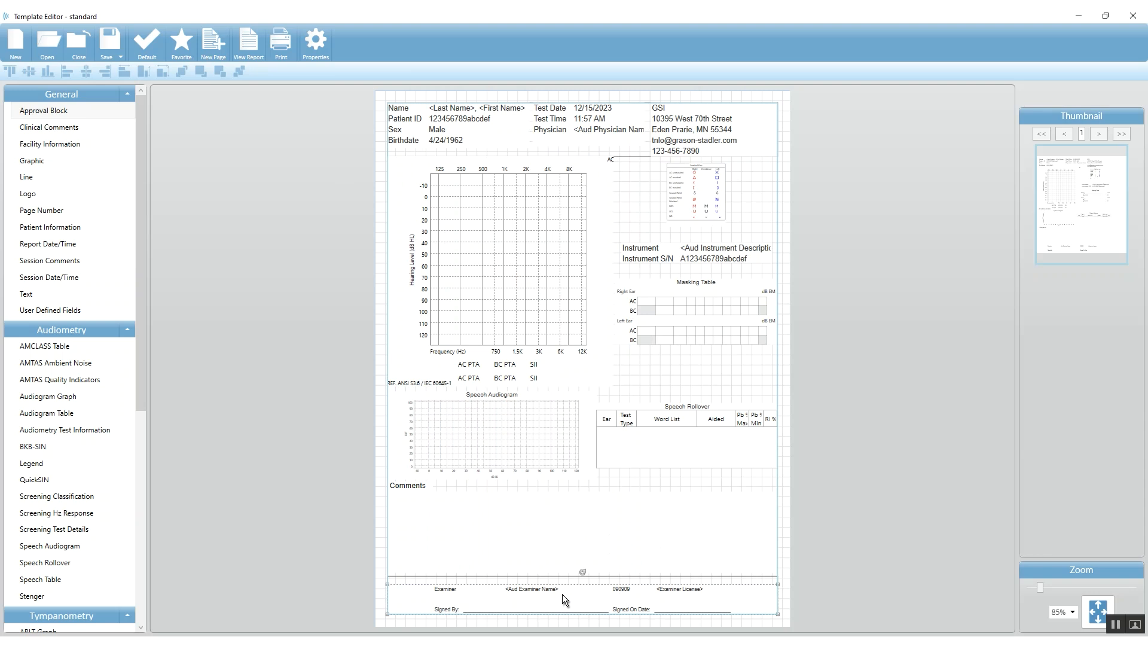
pyautogui.click(646, 363)
pyautogui.moveTo(501, 237)
pyautogui.mouseDown()
pyautogui.moveTo(499, 222)
pyautogui.moveTo(501, 249)
pyautogui.mouseUp()
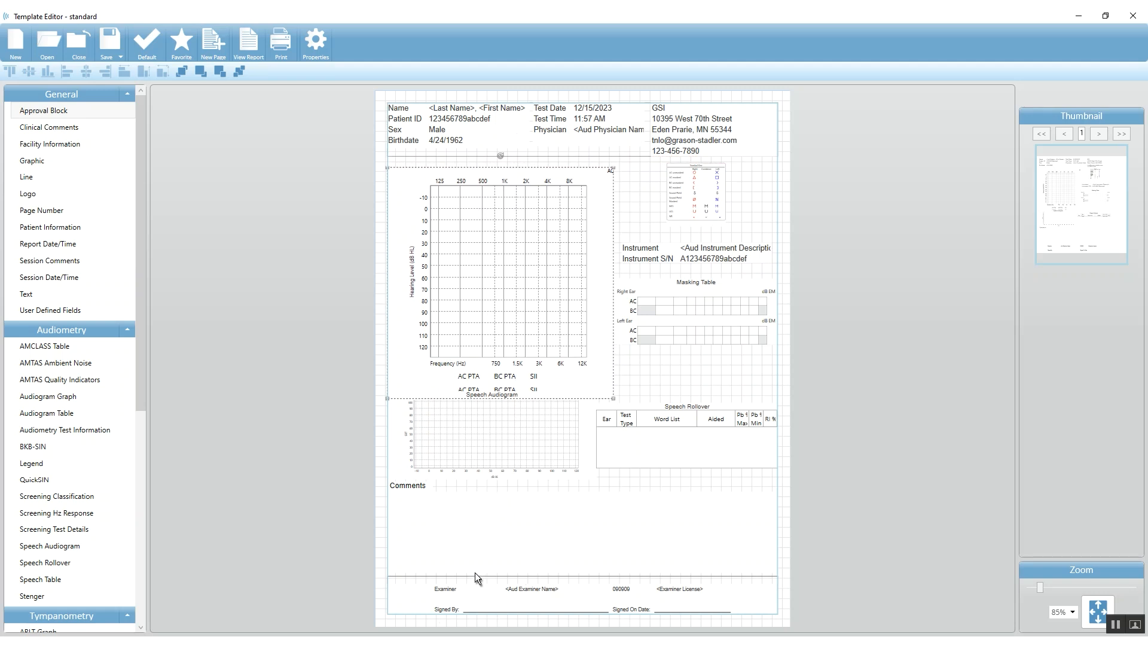
pyautogui.moveTo(460, 278)
pyautogui.mouseDown()
pyautogui.moveTo(460, 238)
pyautogui.moveTo(451, 304)
pyautogui.moveTo(448, 278)
pyautogui.mouseUp()
# Step: Start a new blank template in a maximized editor, discarding the modifications to the standard template
pyautogui.click(17, 41)
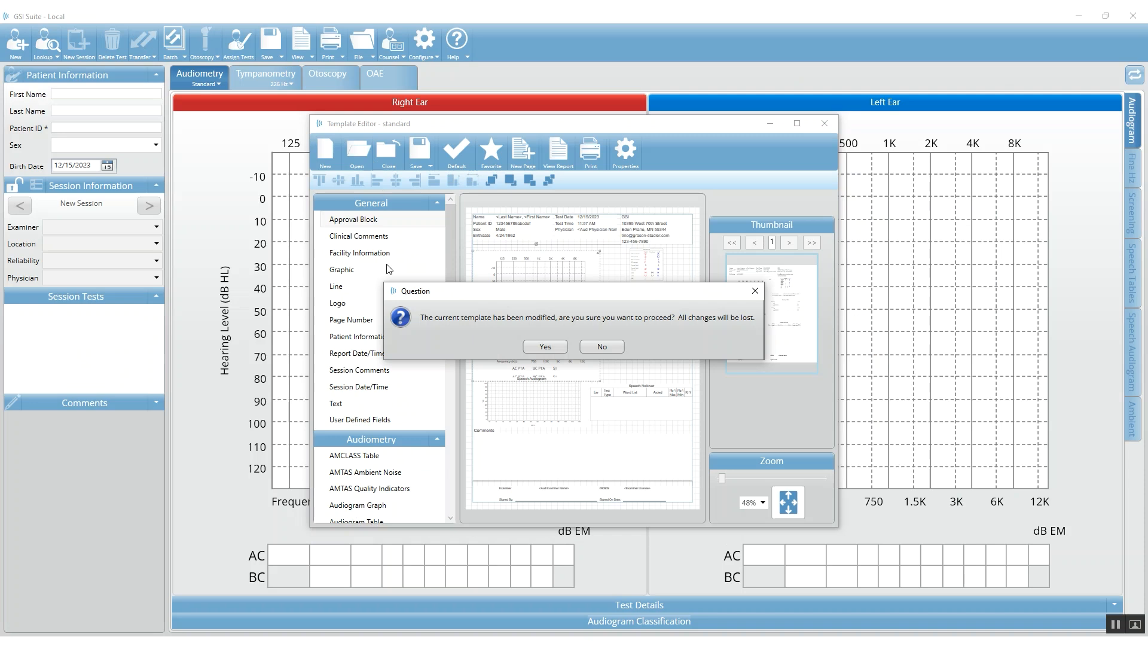
pyautogui.click(556, 346)
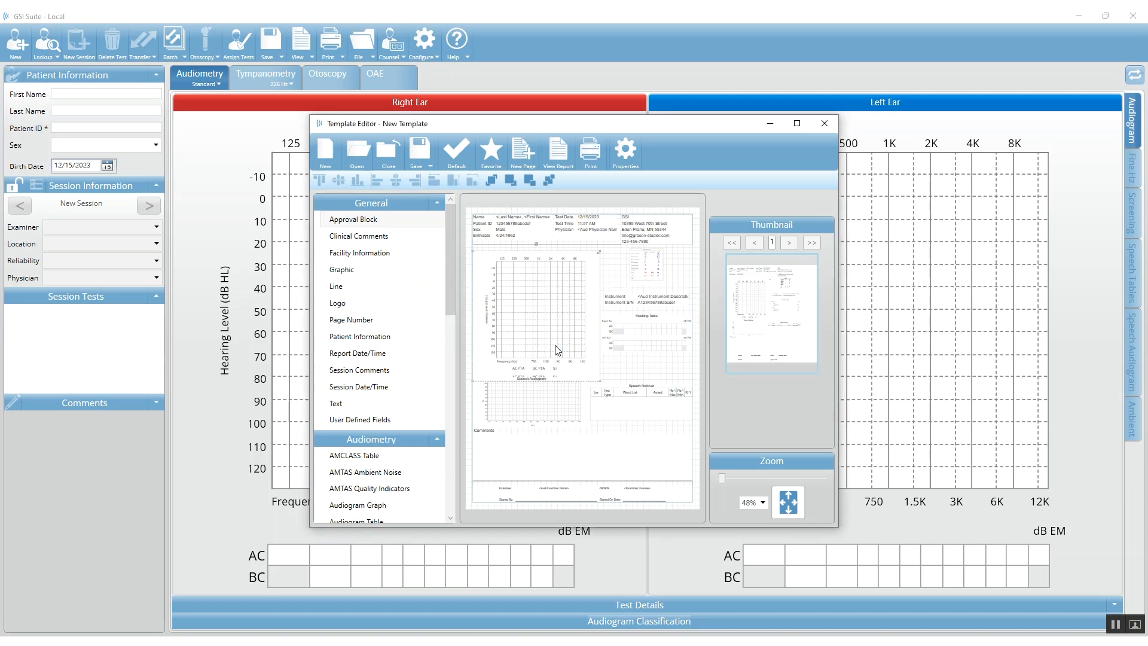
pyautogui.click(801, 122)
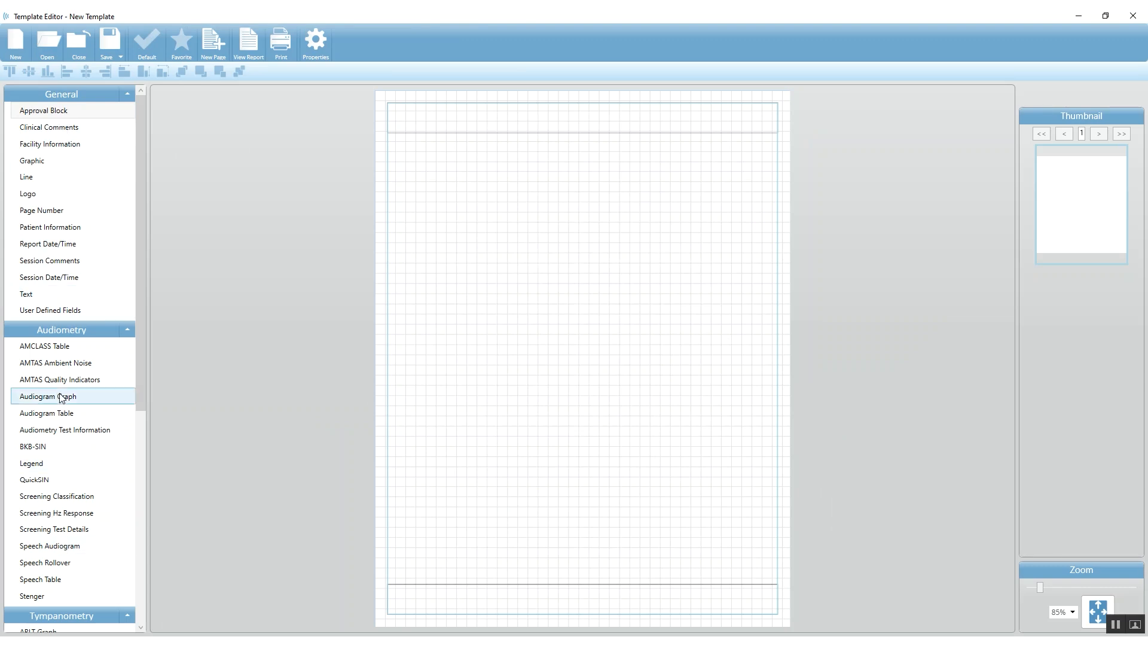
# Step: Place a Diagnostic Tympanometry element in the upper right area of the blank template page
pyautogui.moveTo(142, 390); pyautogui.dragTo(127, 594)
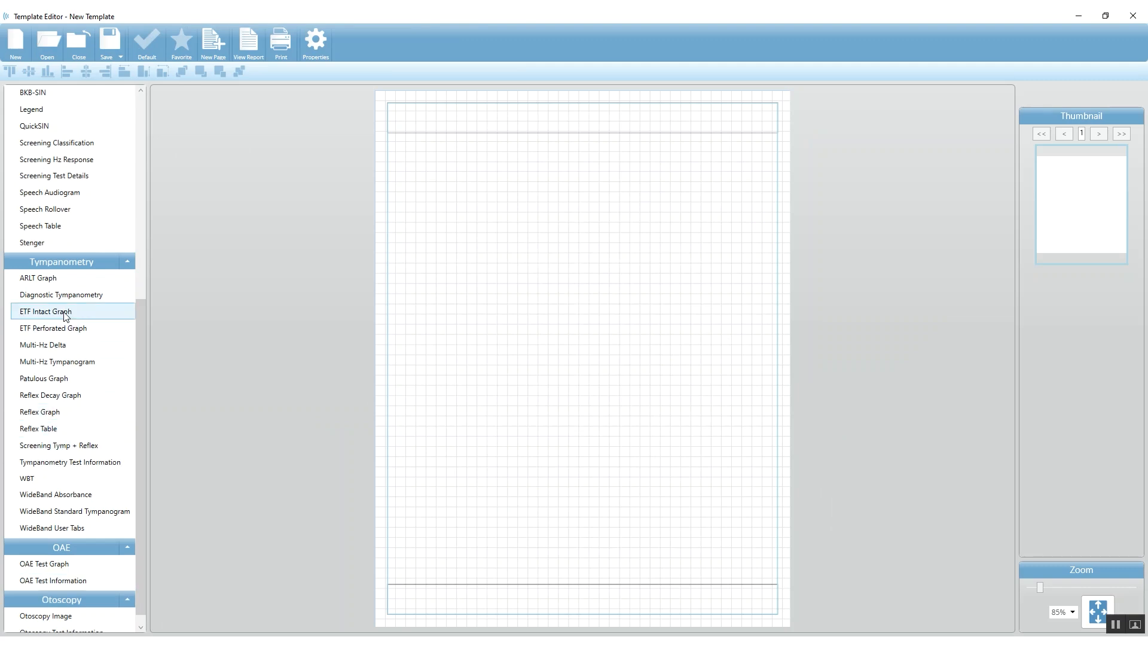
pyautogui.moveTo(57, 296); pyautogui.dragTo(606, 177)
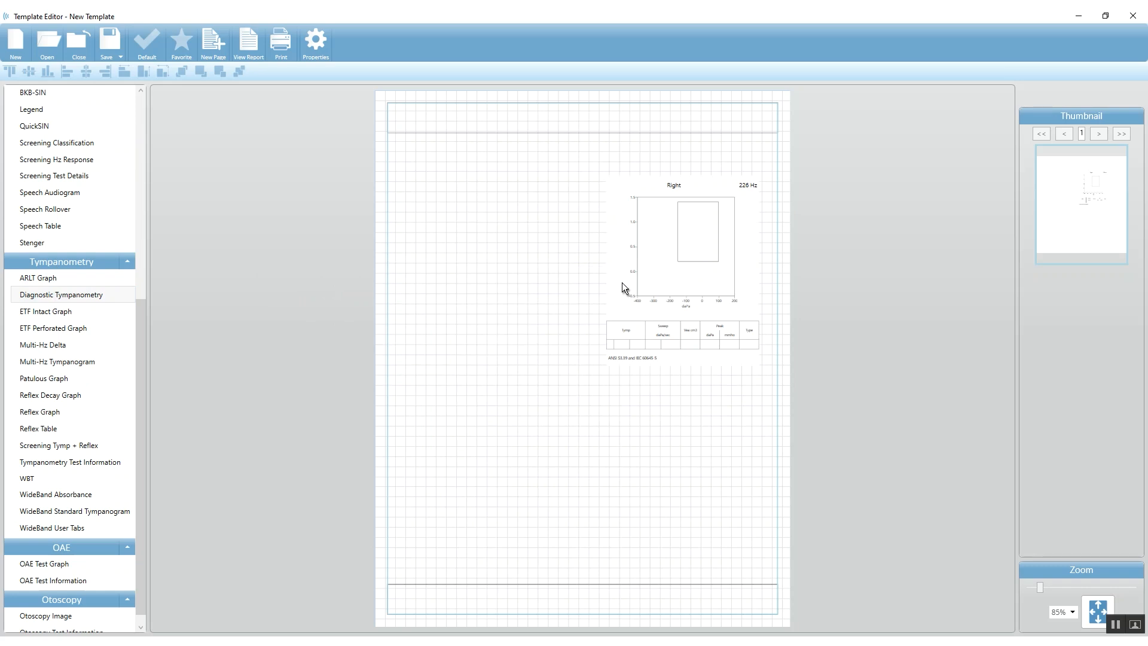
pyautogui.rightClick(622, 282)
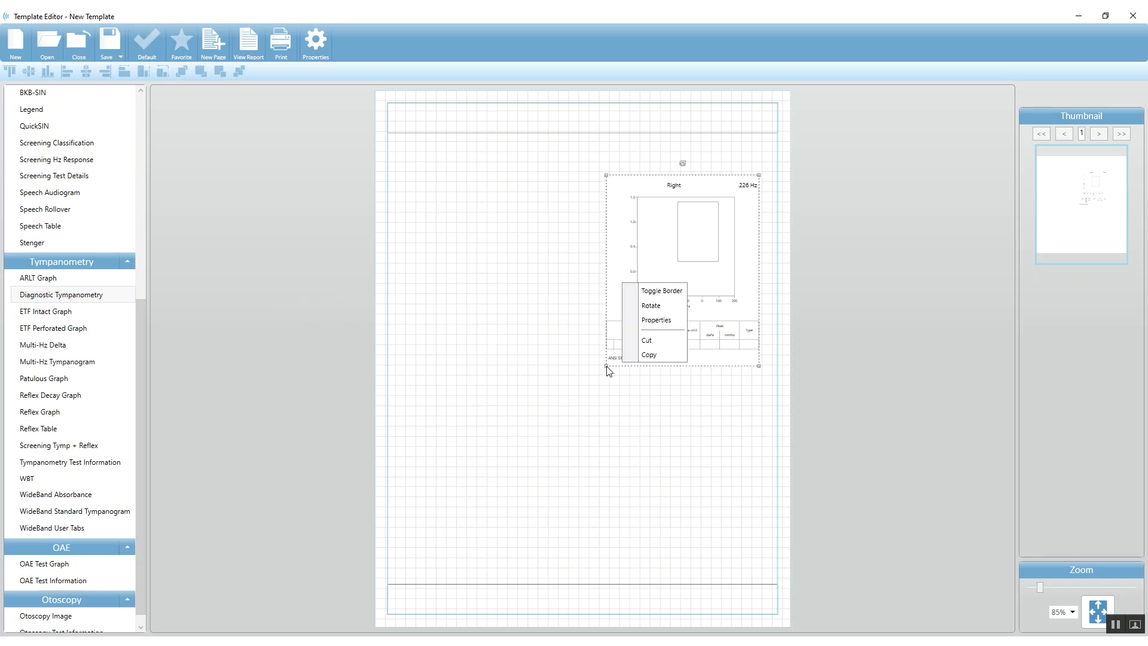
pyautogui.click(602, 364)
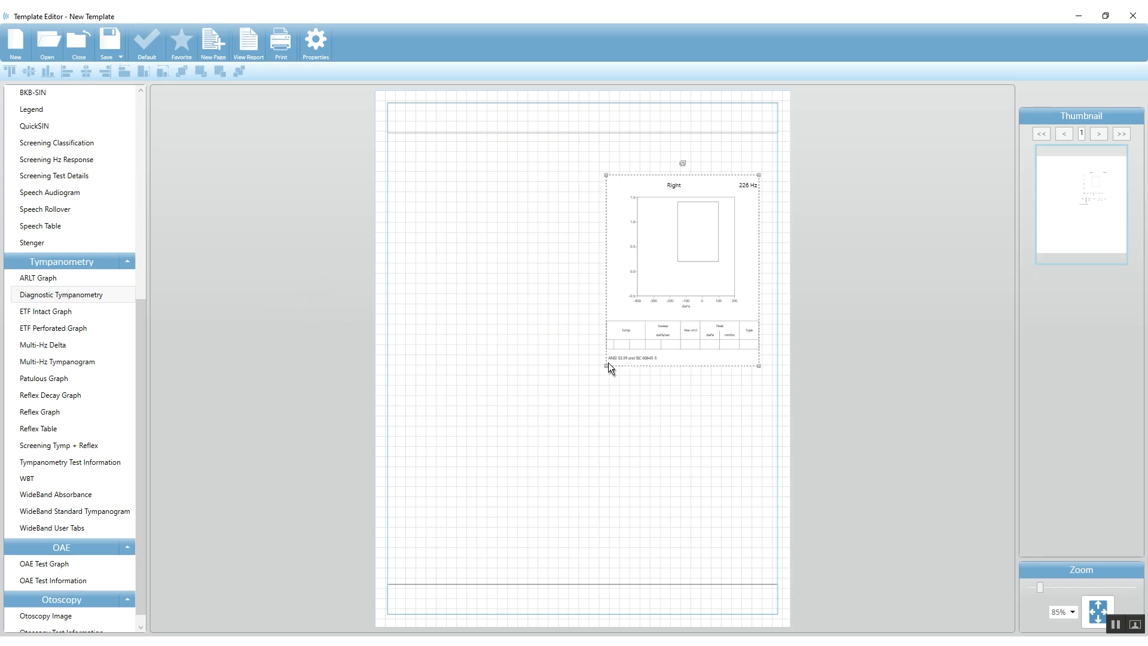
# Step: Add a second Diagnostic Tympanometry element on the left half of the page and set its ear to Left
pyautogui.moveTo(67, 297); pyautogui.dragTo(405, 339)
pyautogui.moveTo(472, 364); pyautogui.dragTo(495, 277)
pyautogui.rightClick(493, 276)
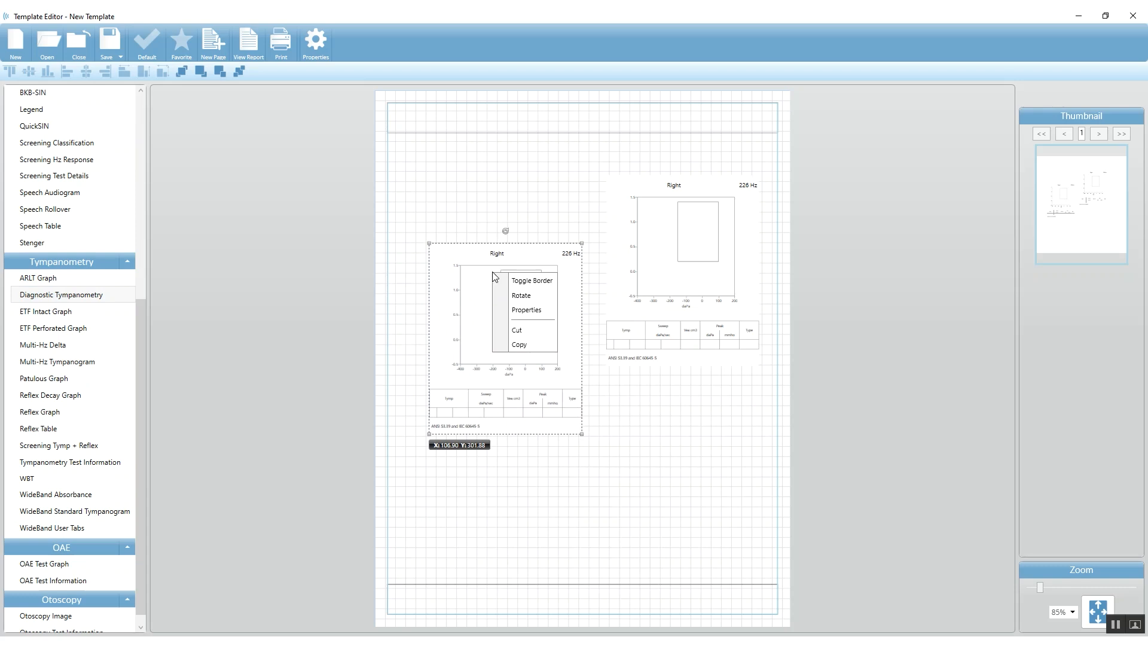
pyautogui.click(517, 309)
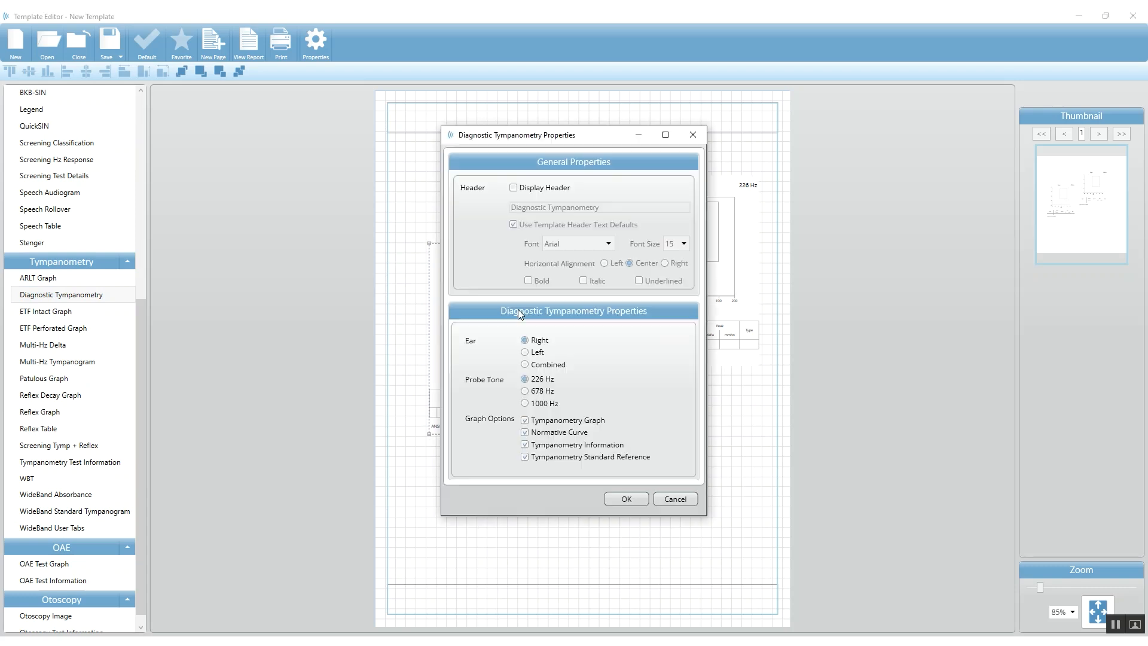
pyautogui.click(537, 354)
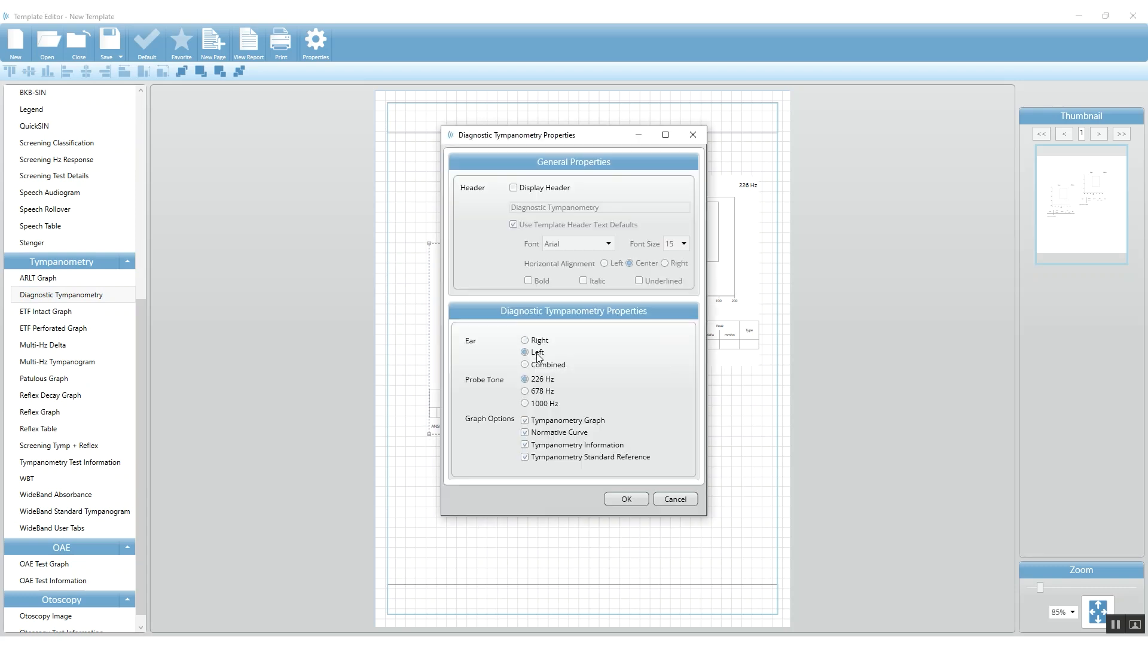
pyautogui.click(638, 499)
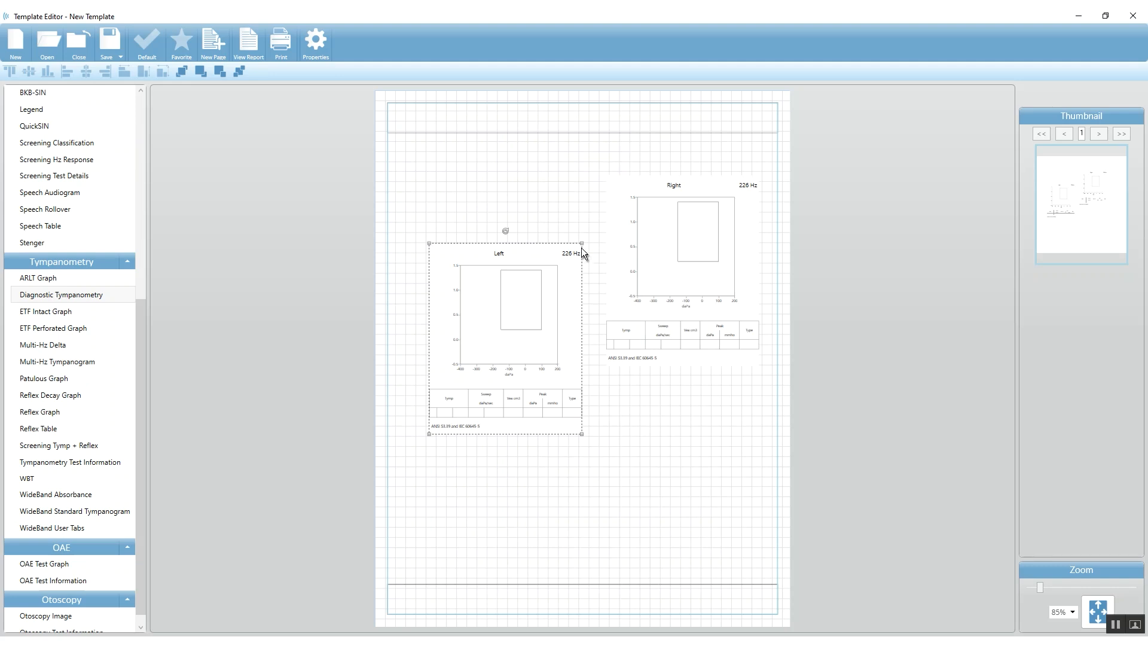
# Step: Shrink the left-ear tympanometry element, then match its size and top alignment to the right-ear element
pyautogui.moveTo(582, 244); pyautogui.dragTo(552, 290)
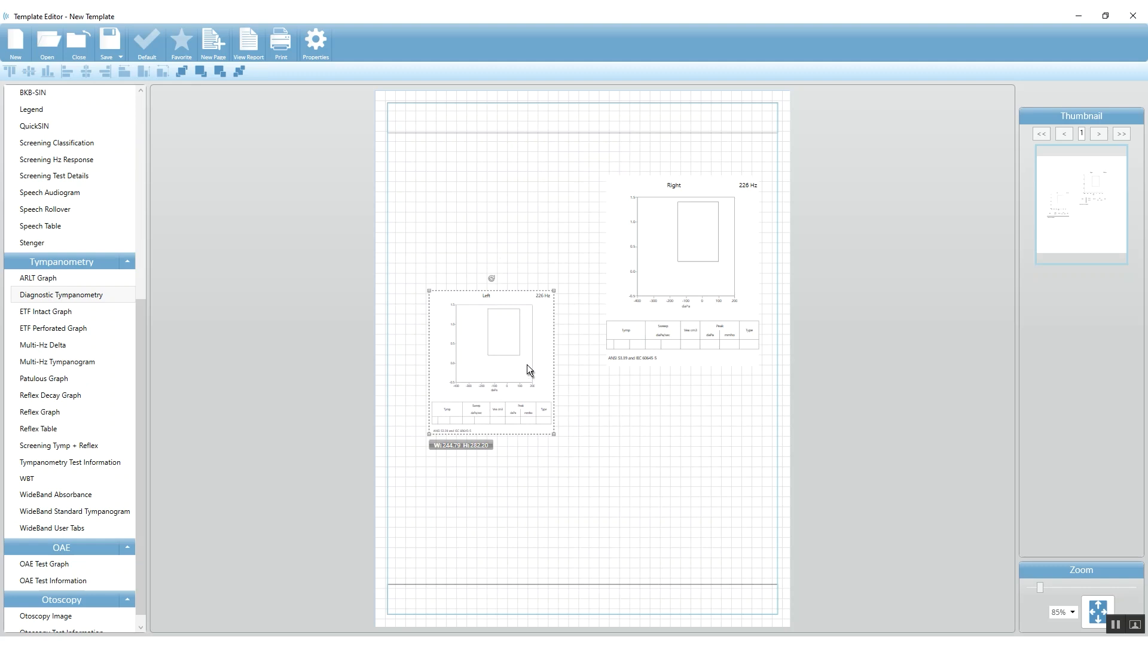
pyautogui.click(665, 273)
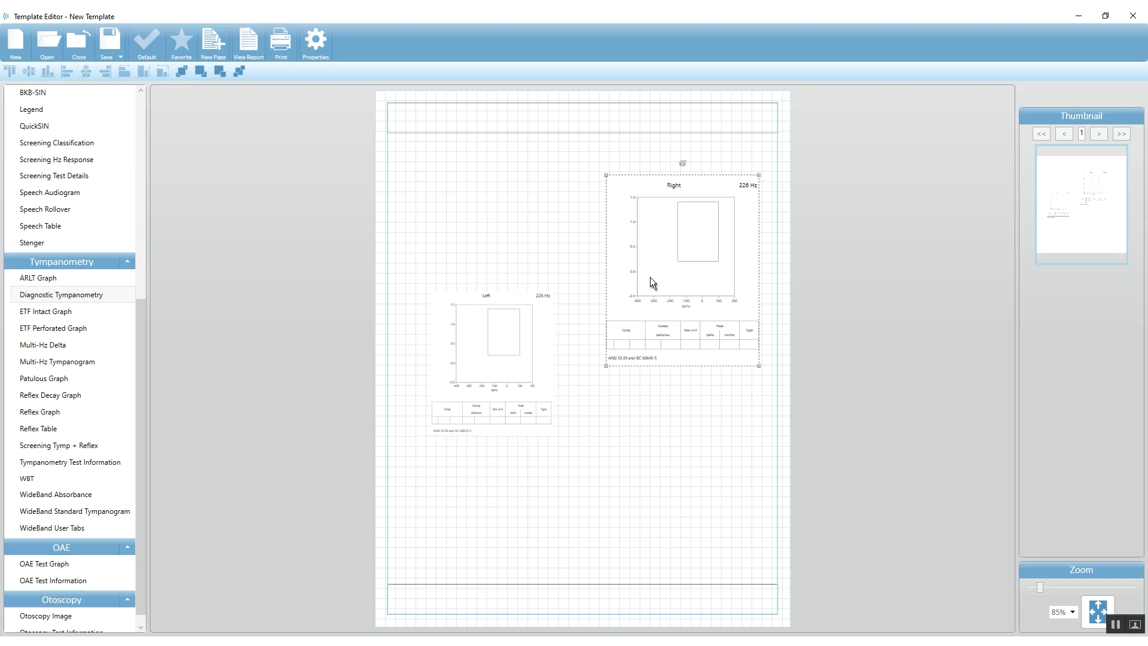
pyautogui.keyDown('ctrl'); pyautogui.click(507, 342); pyautogui.keyUp('ctrl')
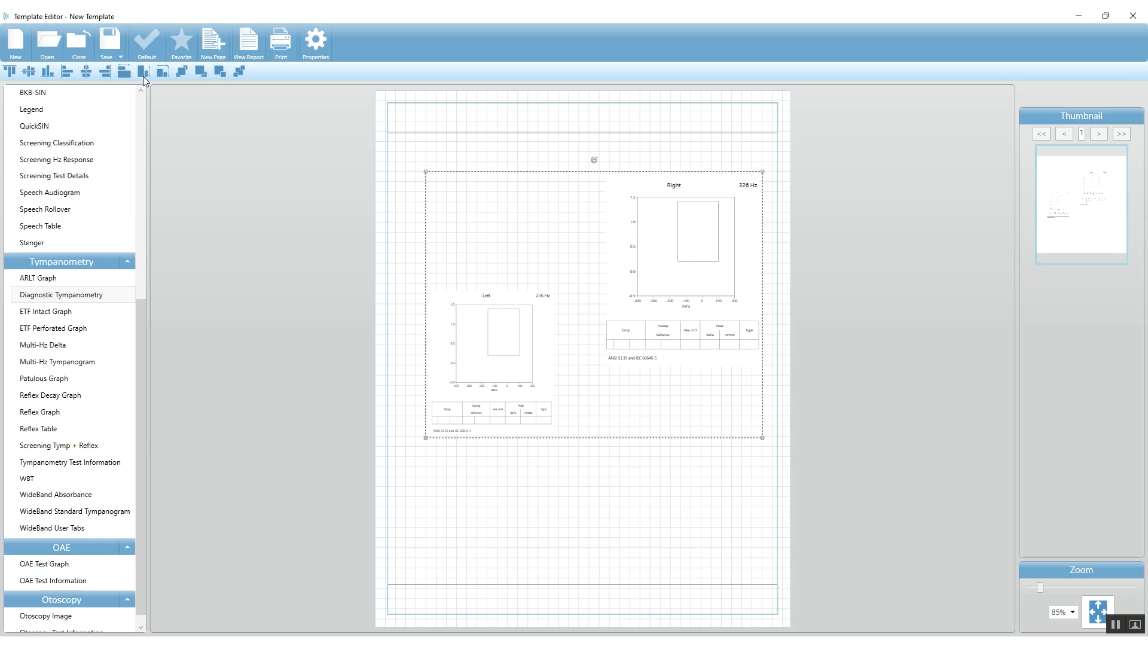
pyautogui.click(163, 74)
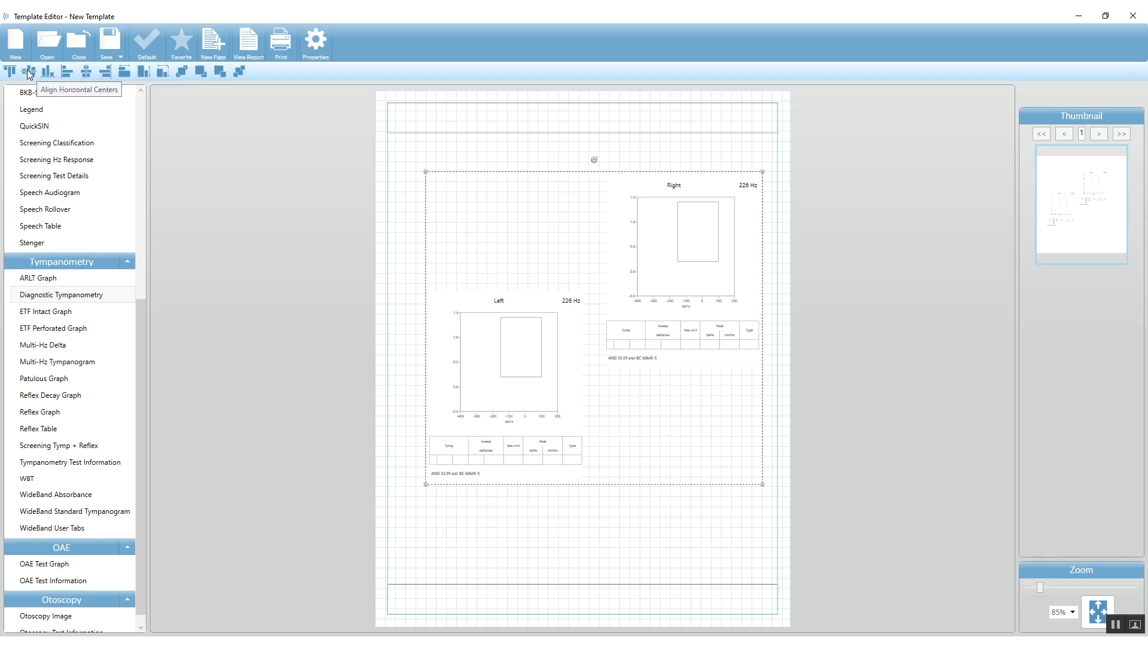
pyautogui.click(9, 71)
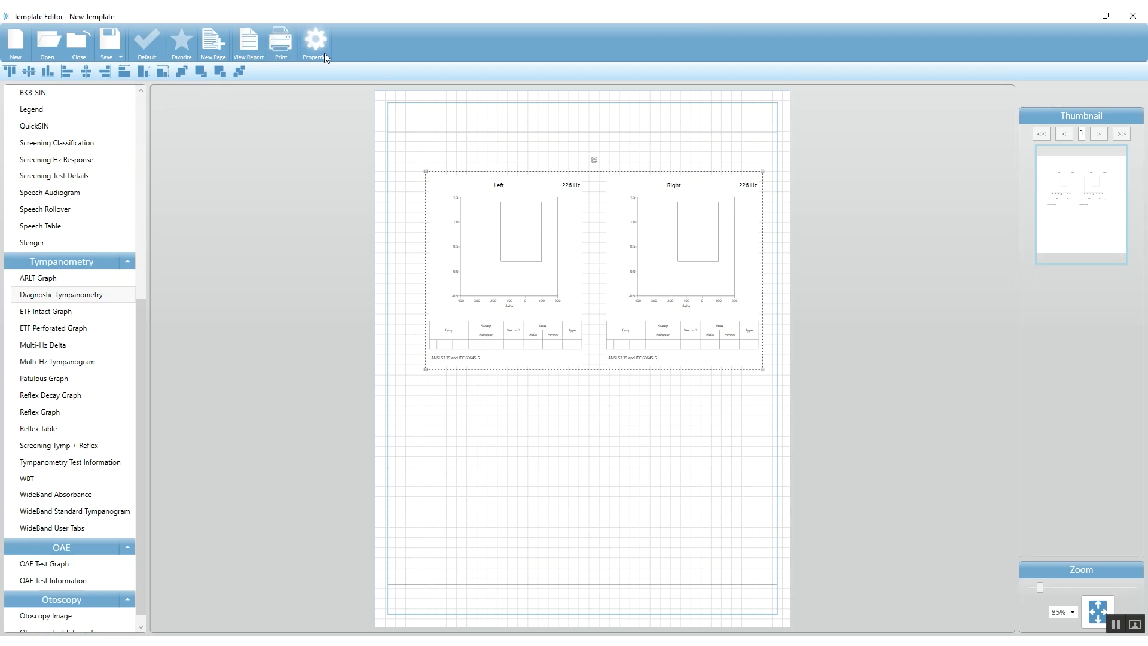
# Step: Close the template editor and discard the unsaved new template
pyautogui.click(1127, 17)
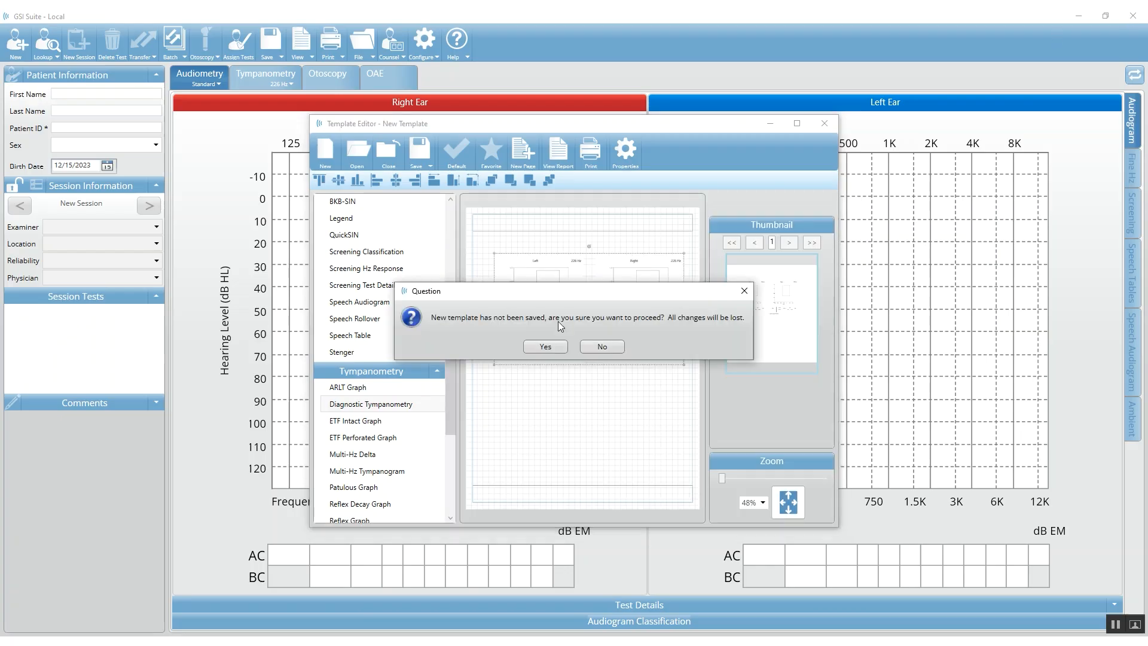
pyautogui.click(545, 347)
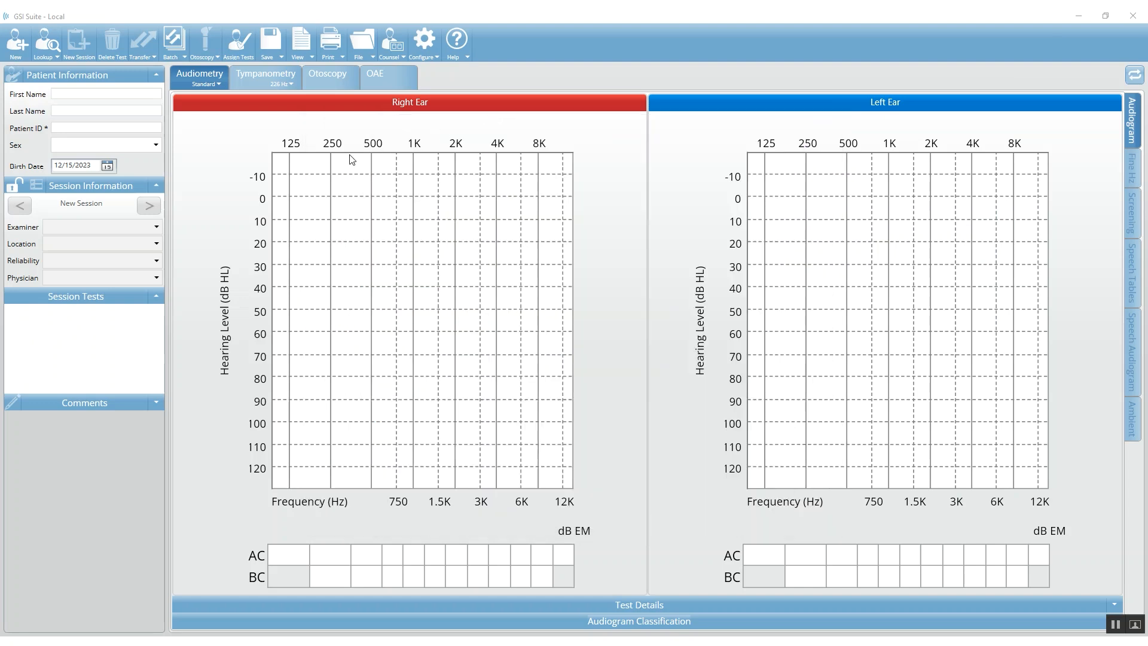
# Step: Check which report templates are offered for viewing and for printing
pyautogui.click(312, 58)
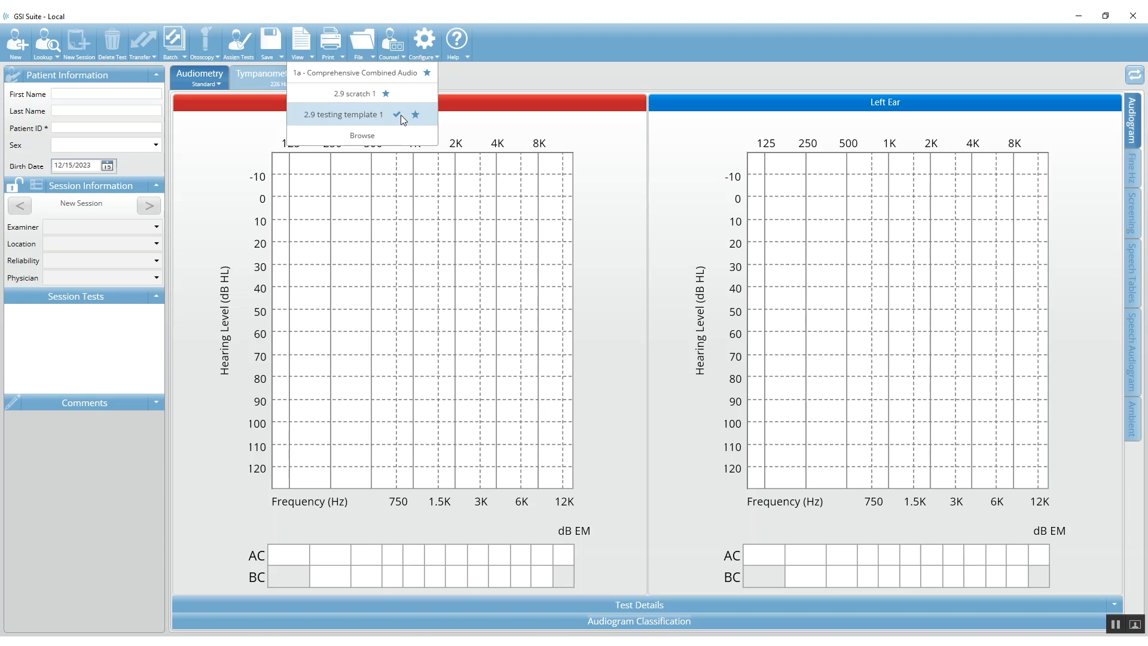
pyautogui.click(252, 160)
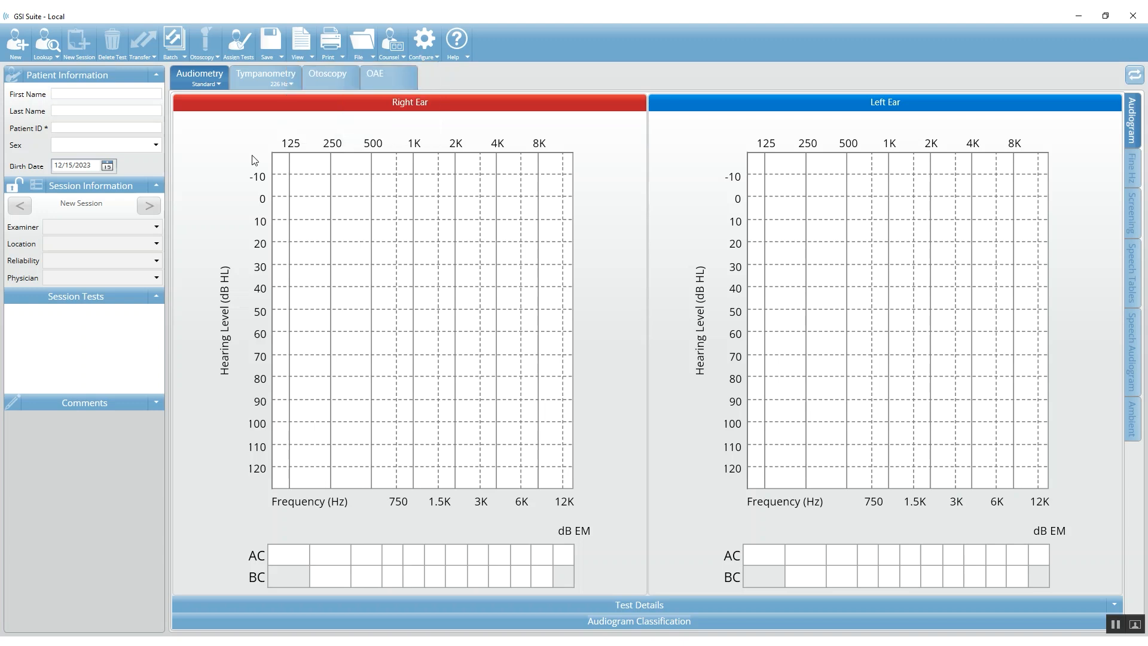
pyautogui.click(342, 57)
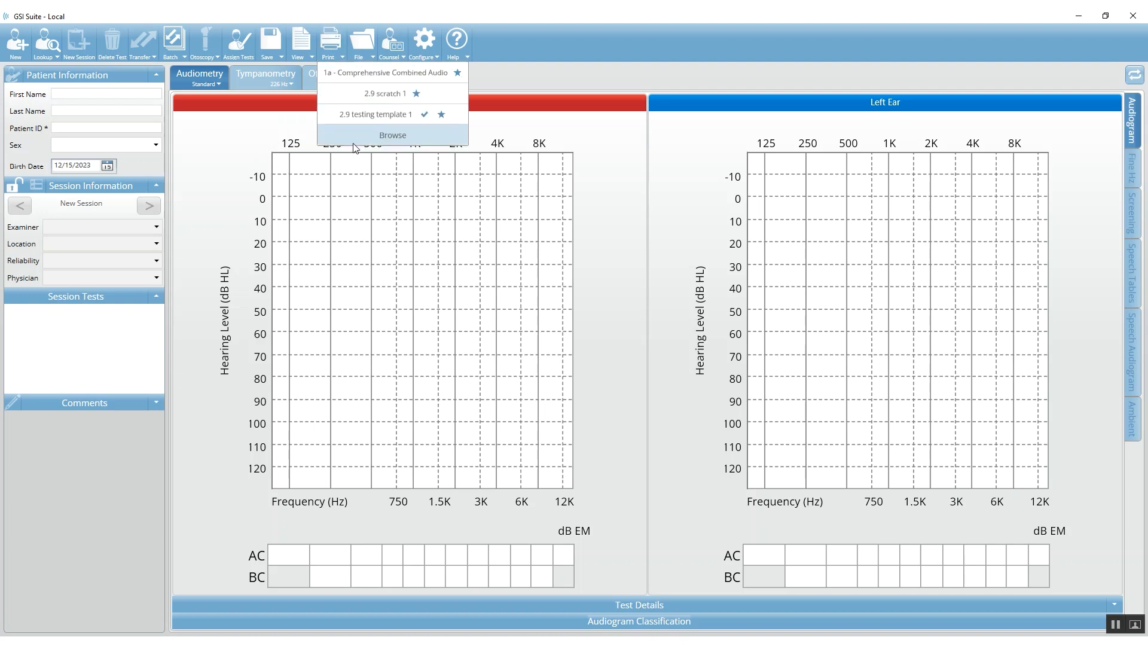